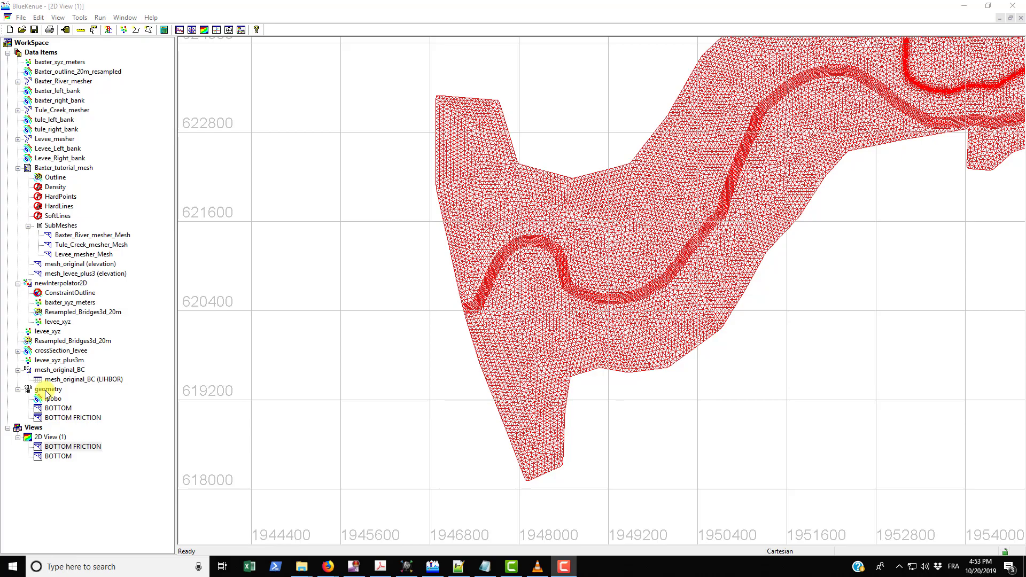
Select the BOTTOM FRICTION variable and zoom and pan the 2D view onto the river's western meander.
{"action": "left_click", "coordinate": [52, 420]}
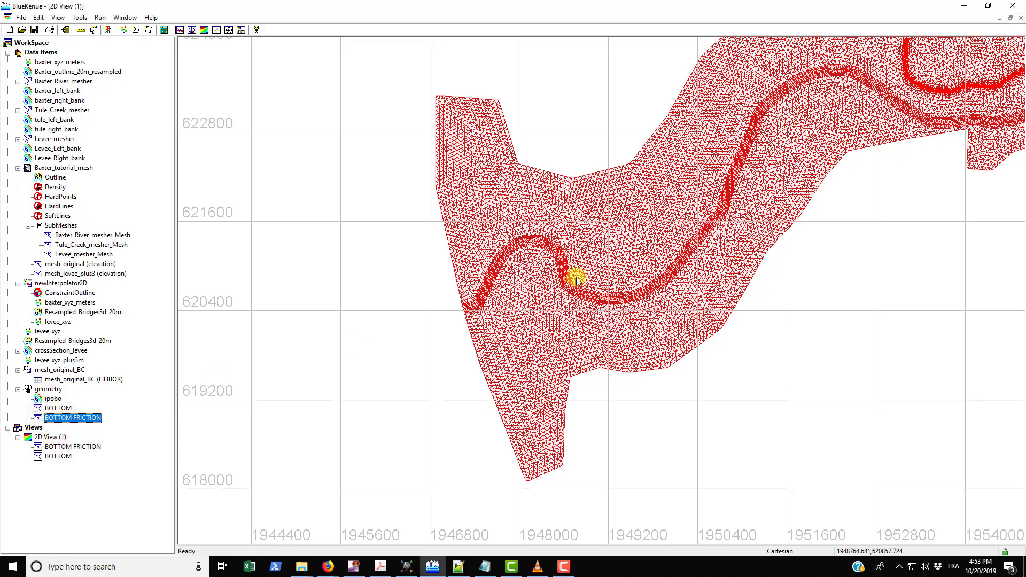
{"action": "scroll", "coordinate": [575, 274], "scroll_direction": "up", "scroll_amount": 3}
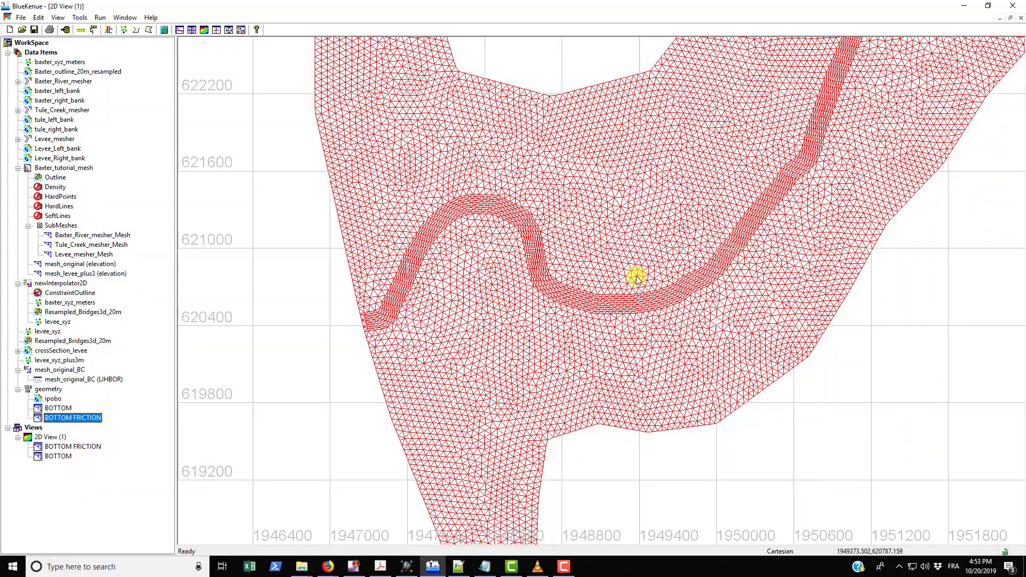
{"action": "scroll", "coordinate": [615, 275], "scroll_direction": "down", "scroll_amount": 4}
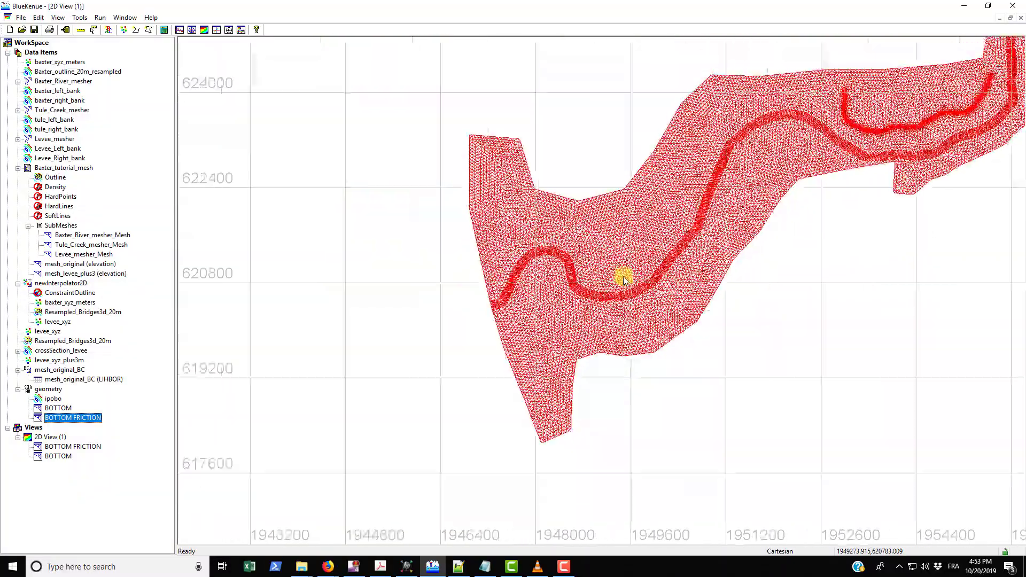
{"action": "scroll", "coordinate": [613, 291], "scroll_direction": "up", "scroll_amount": 4}
{"action": "scroll", "coordinate": [596, 301], "scroll_direction": "up", "scroll_amount": 1}
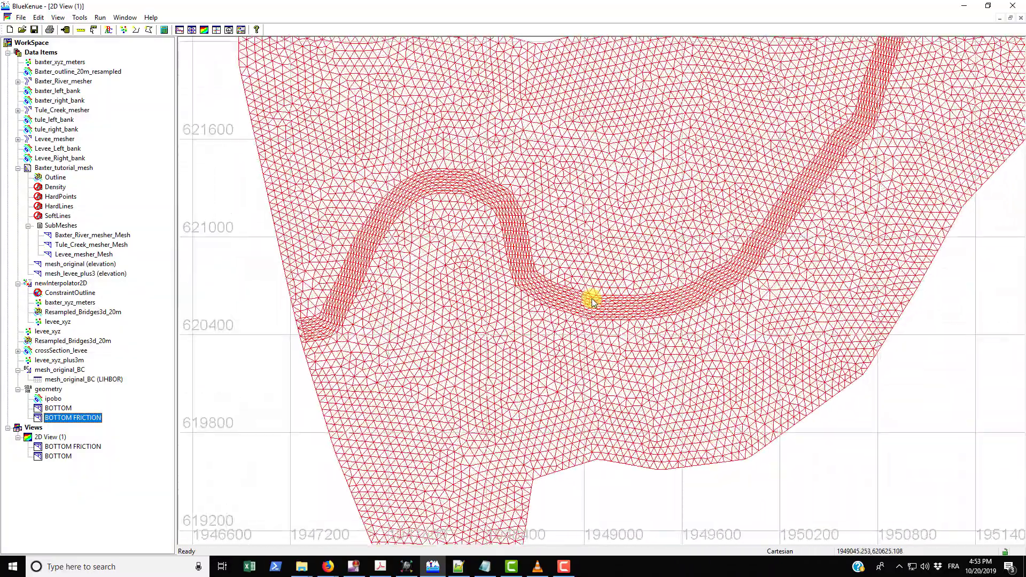
{"action": "left_click_drag", "start_coordinate": [435, 339], "coordinate": [489, 386]}
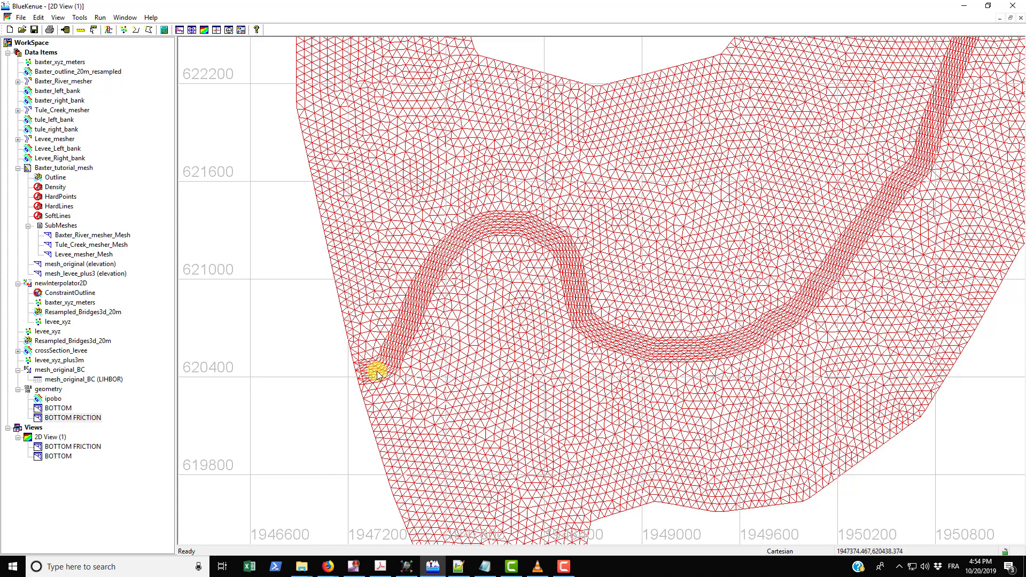
Start a new closed line and place vertices up the channel's left bank to the top of the bend.
{"action": "left_click", "coordinate": [149, 30]}
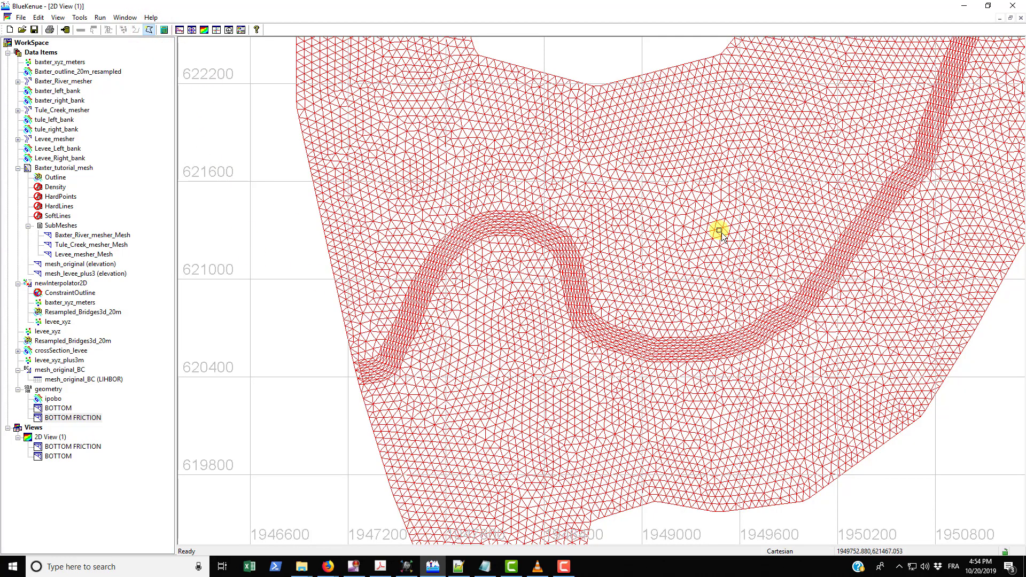
{"action": "scroll", "coordinate": [765, 345], "scroll_direction": "down", "scroll_amount": 4}
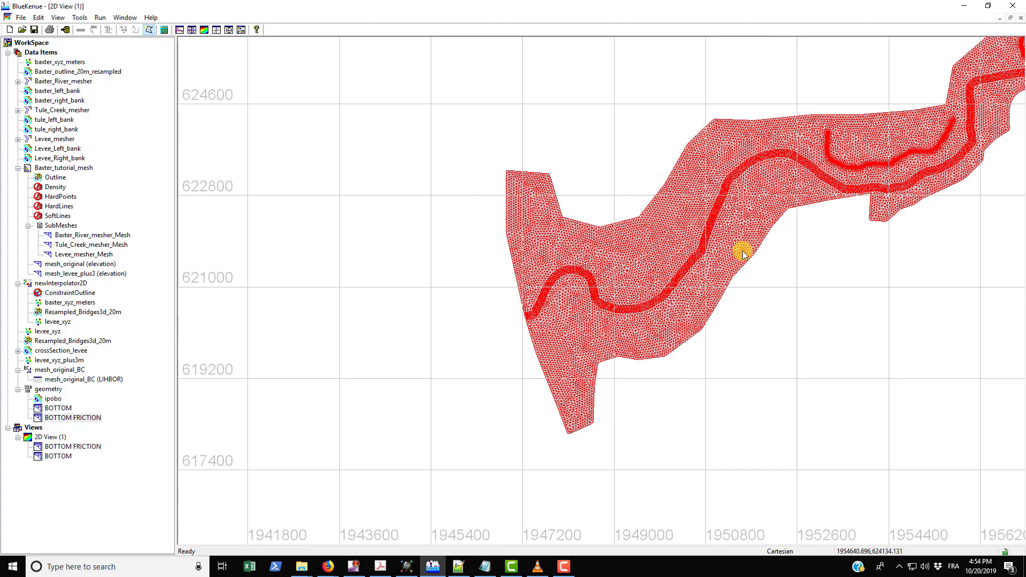
{"action": "scroll", "coordinate": [561, 292], "scroll_direction": "up", "scroll_amount": 2}
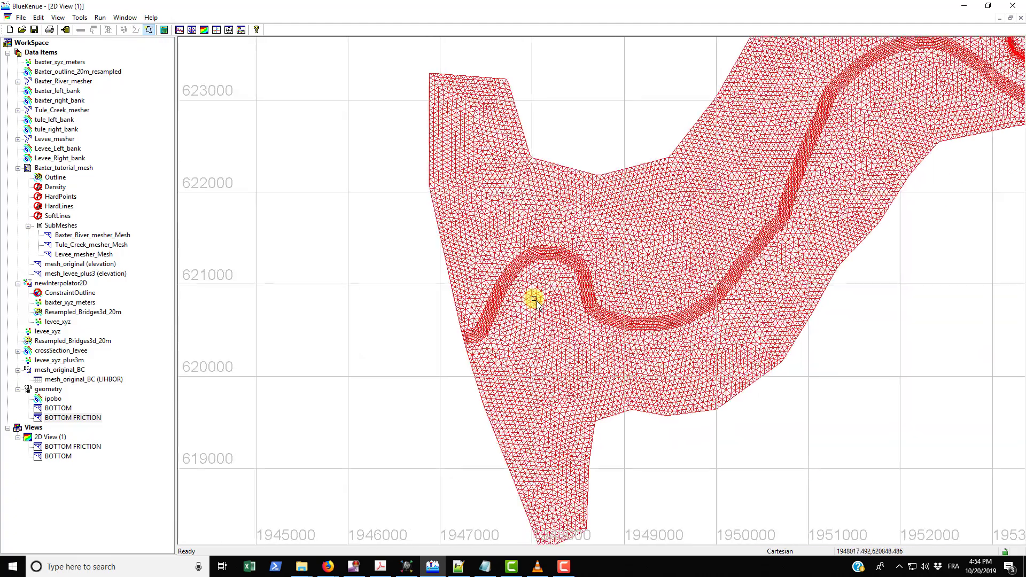
{"action": "scroll", "coordinate": [533, 300], "scroll_direction": "up", "scroll_amount": 2}
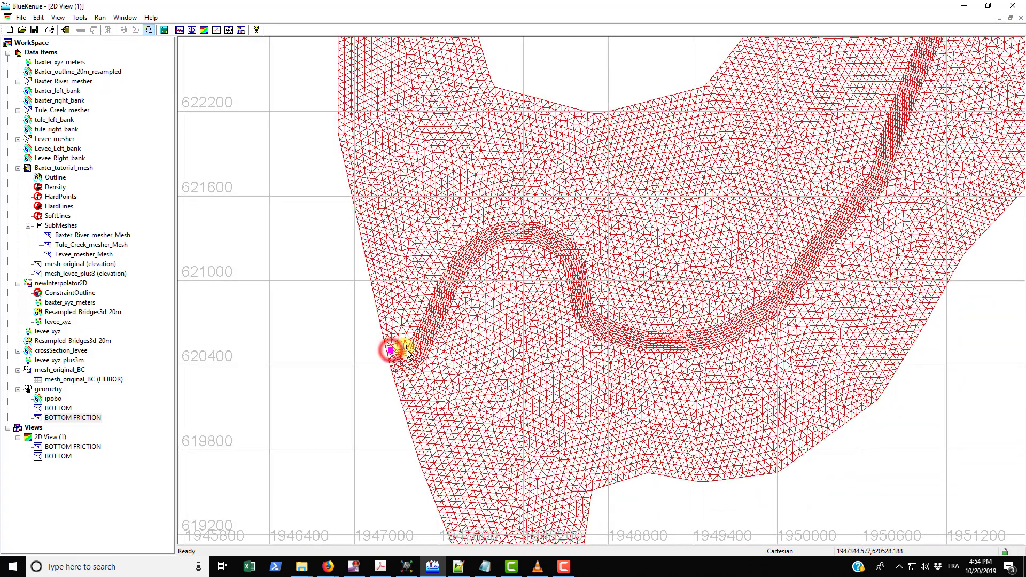
{"action": "left_click", "coordinate": [409, 346]}
{"action": "left_click", "coordinate": [418, 328]}
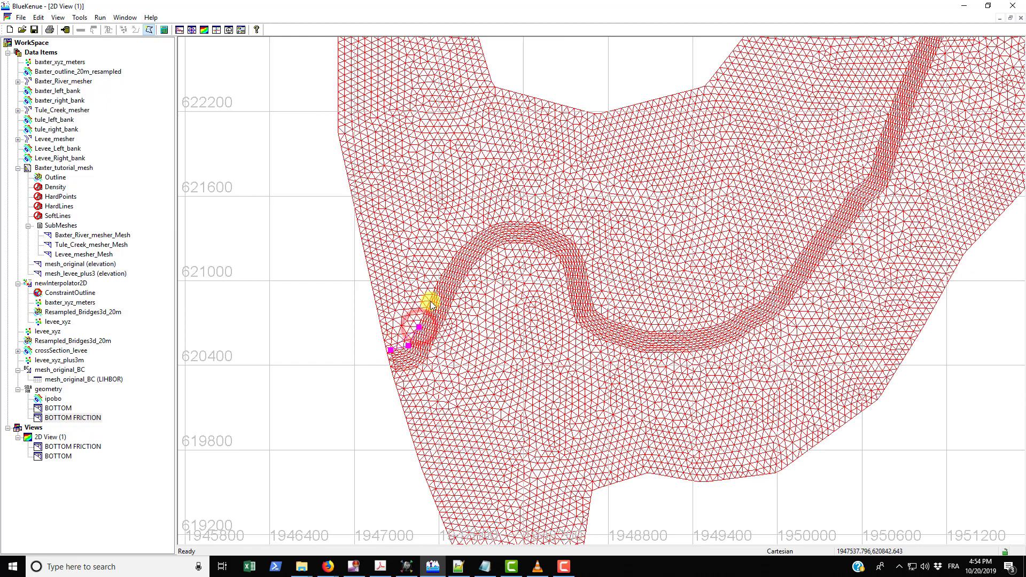
{"action": "left_click", "coordinate": [430, 301]}
{"action": "left_click", "coordinate": [438, 282]}
{"action": "left_click", "coordinate": [445, 266]}
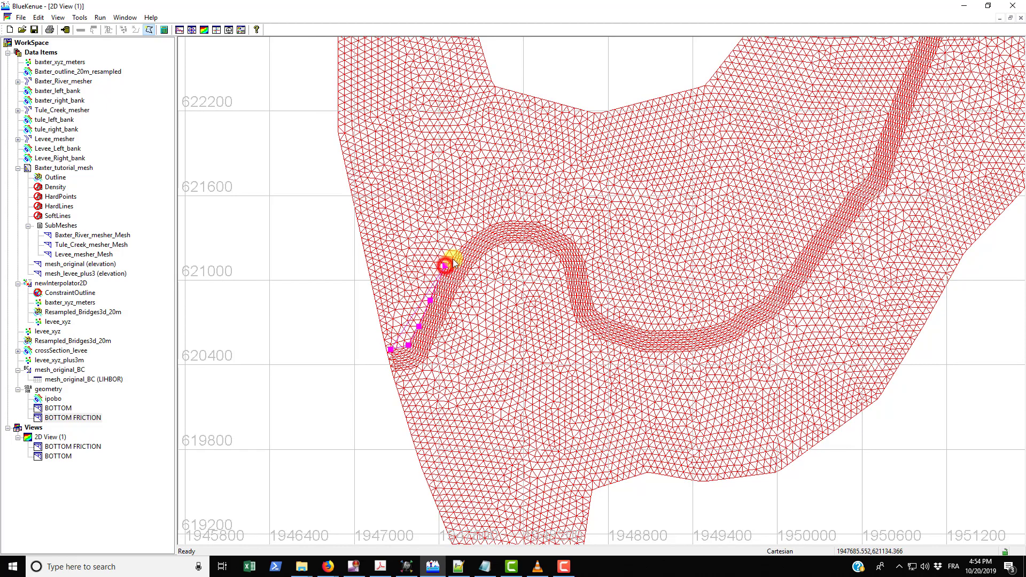
{"action": "left_click", "coordinate": [460, 249]}
{"action": "left_click", "coordinate": [475, 236]}
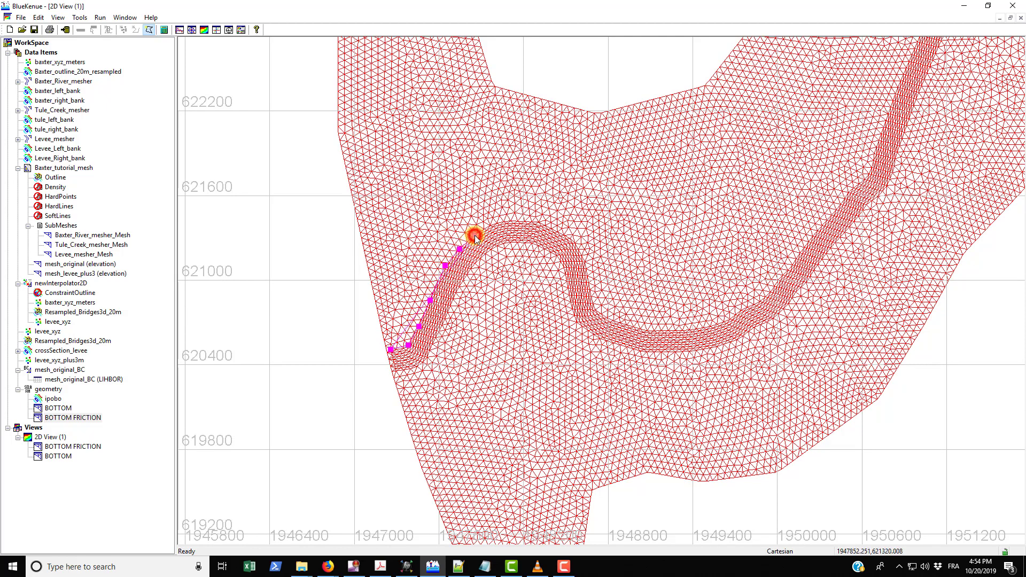
Trace the polygon down the channel's right bank and across the lower end back near the start.
{"action": "left_click", "coordinate": [492, 249]}
{"action": "left_click", "coordinate": [478, 263]}
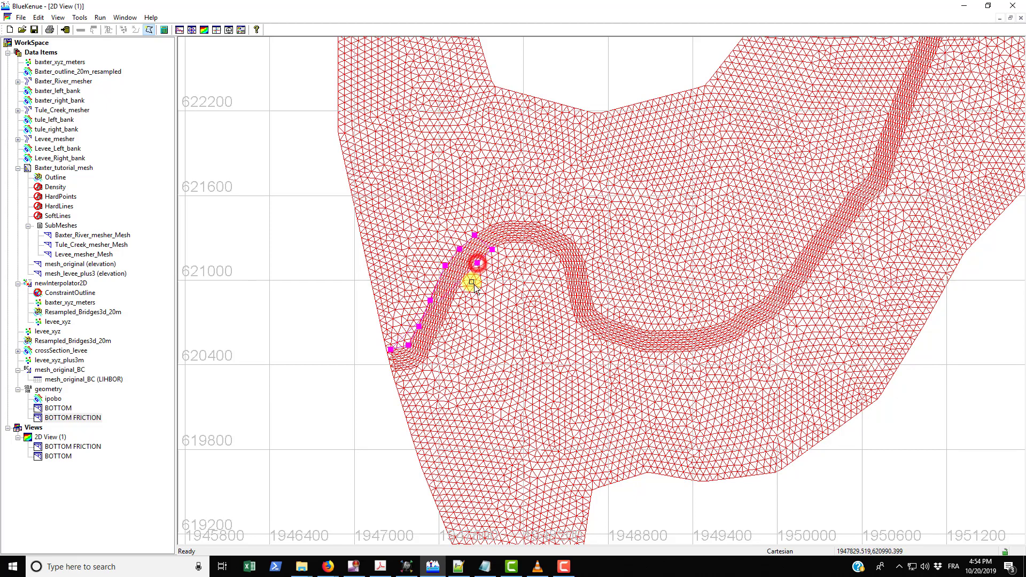
{"action": "left_click", "coordinate": [466, 277]}
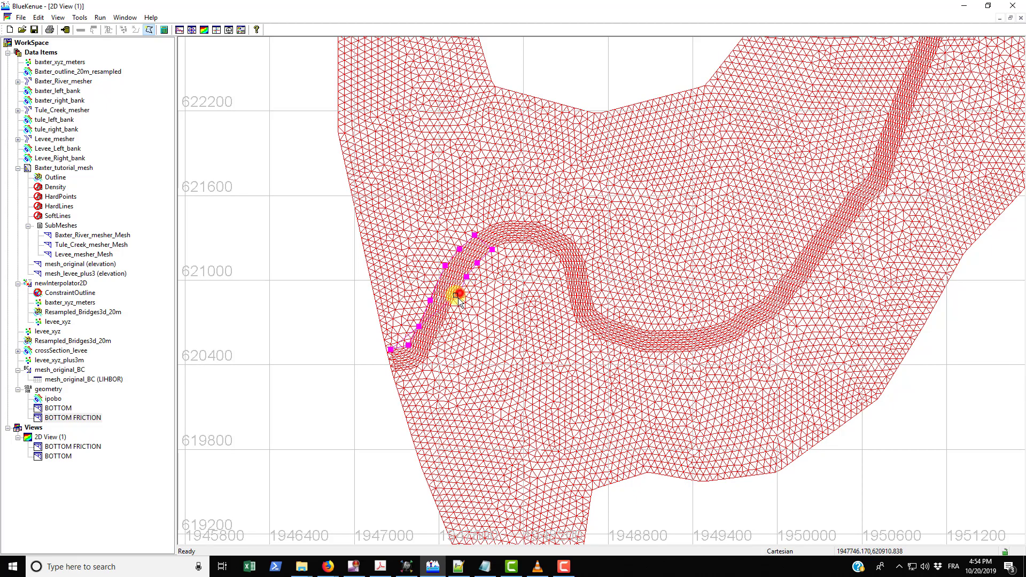
{"action": "left_click", "coordinate": [459, 293]}
{"action": "left_click", "coordinate": [448, 318]}
{"action": "left_click", "coordinate": [438, 338]}
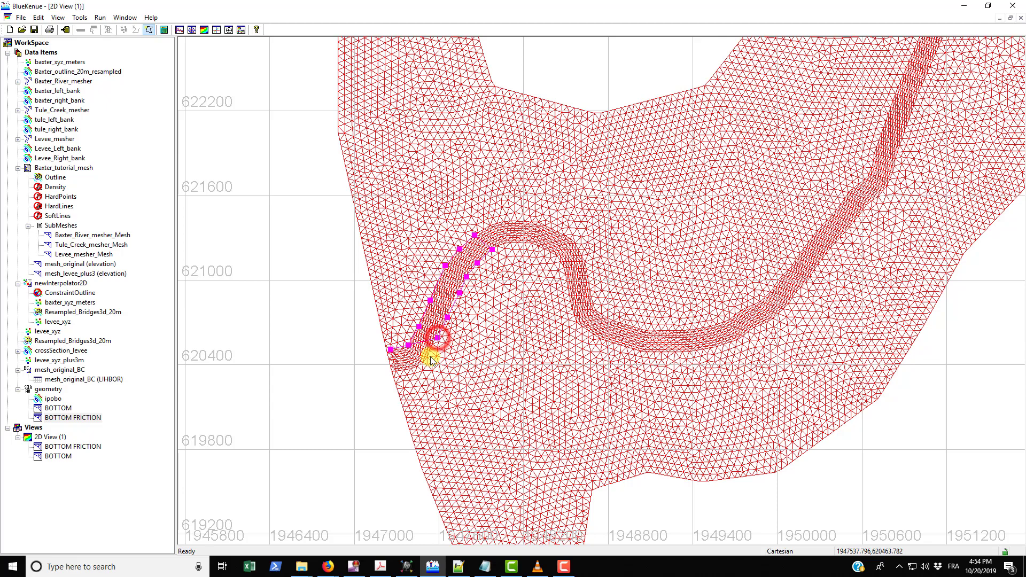
{"action": "left_click", "coordinate": [430, 356]}
{"action": "left_click", "coordinate": [417, 368]}
{"action": "left_click", "coordinate": [398, 372]}
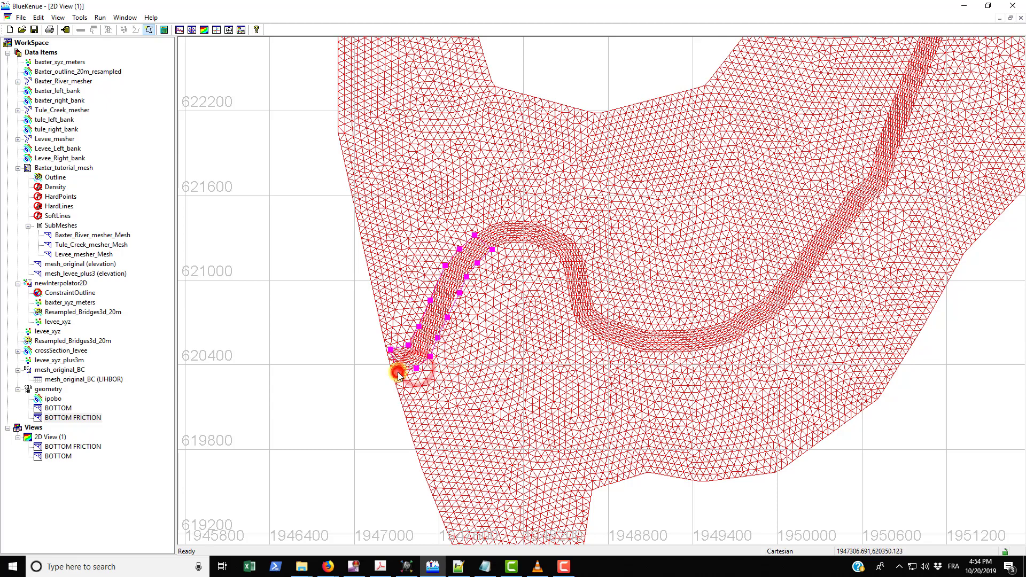
{"action": "left_click", "coordinate": [150, 31]}
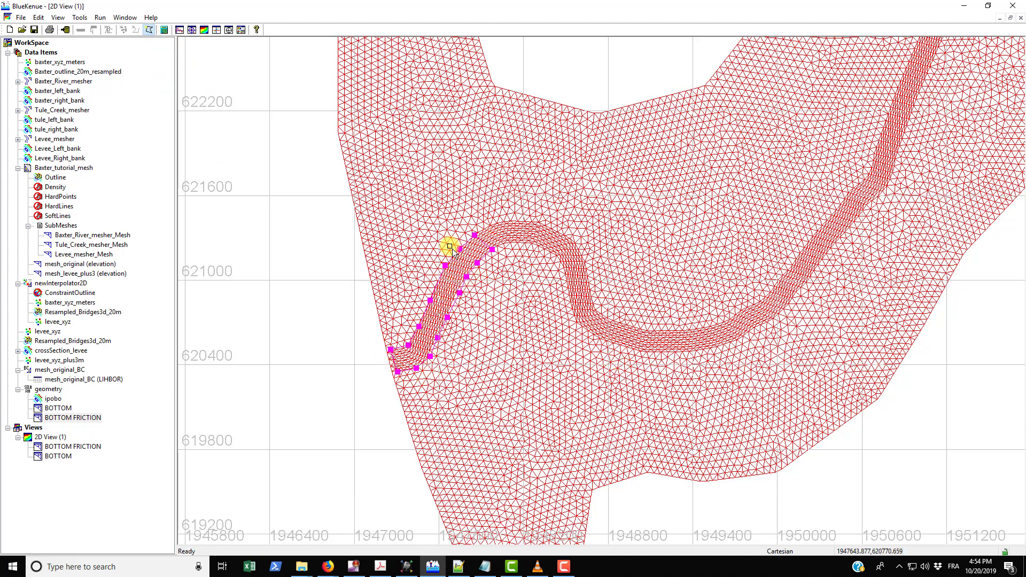
Finish the polygon and save it as newRoughnessValue with value 0.035 and blank units.
{"action": "double_click", "coordinate": [496, 365]}
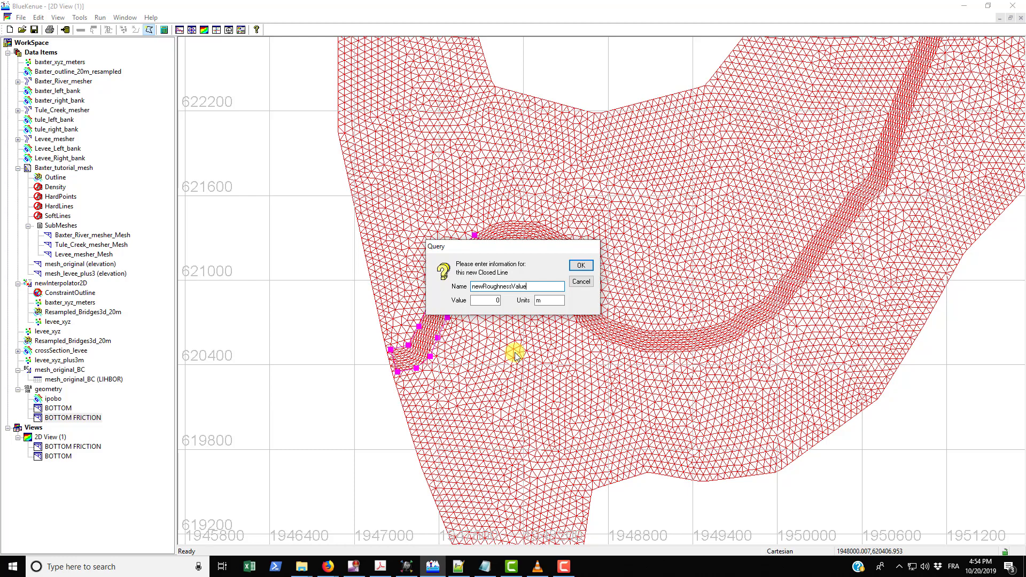
{"action": "left_click", "coordinate": [498, 301]}
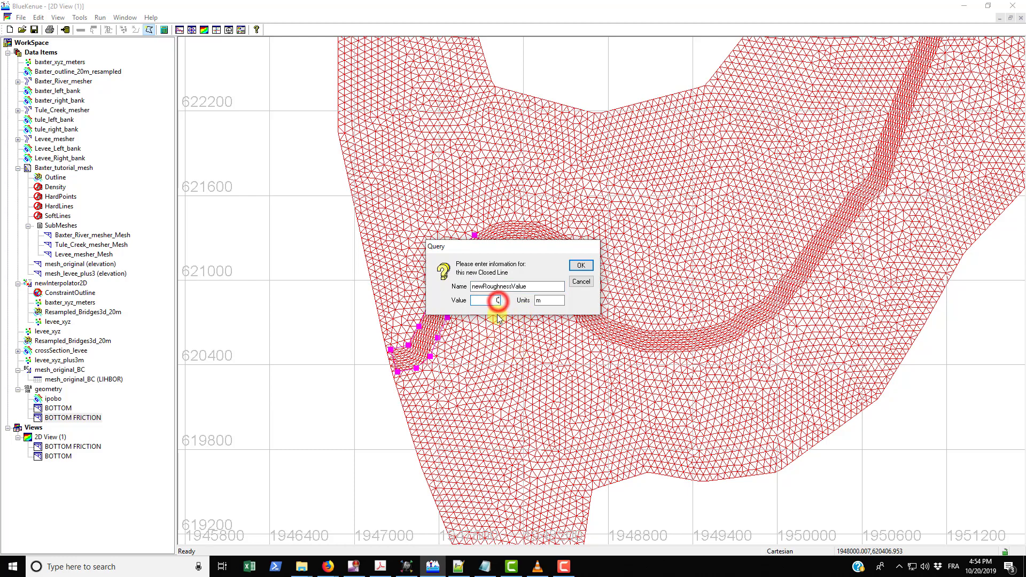
{"action": "type", "text": "0.035"}
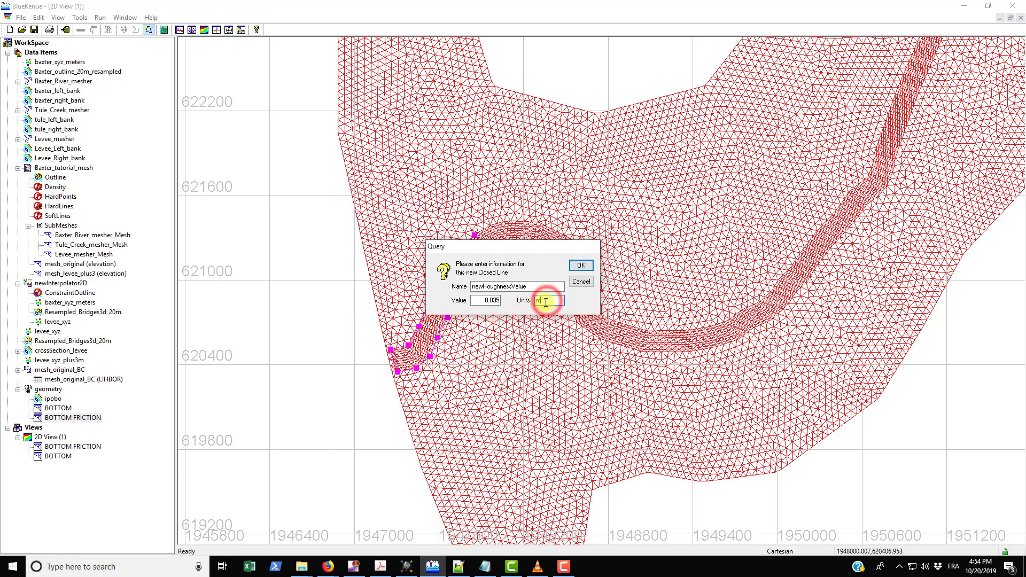
{"action": "key", "text": "BackSpace"}
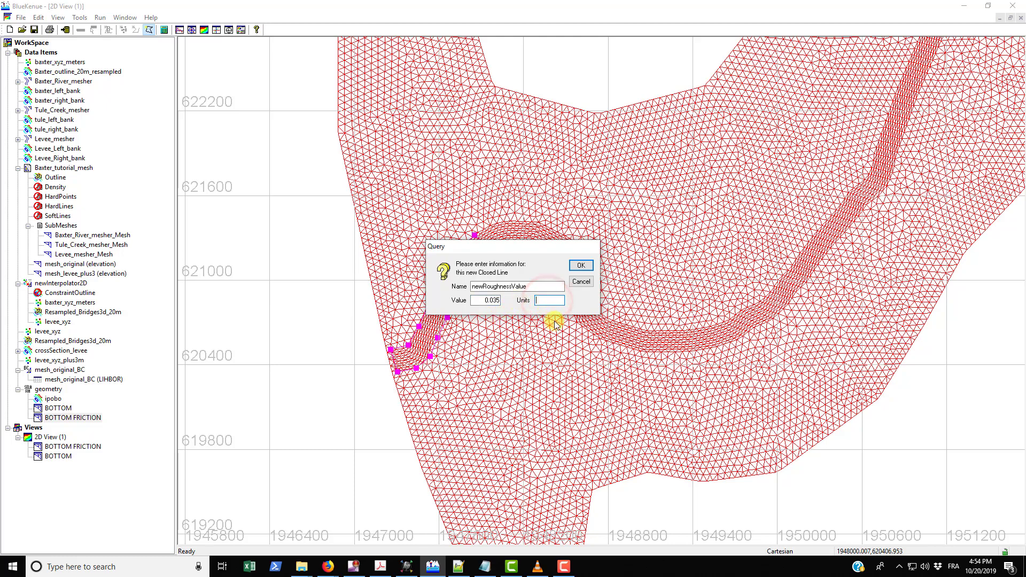
{"action": "left_click", "coordinate": [581, 266]}
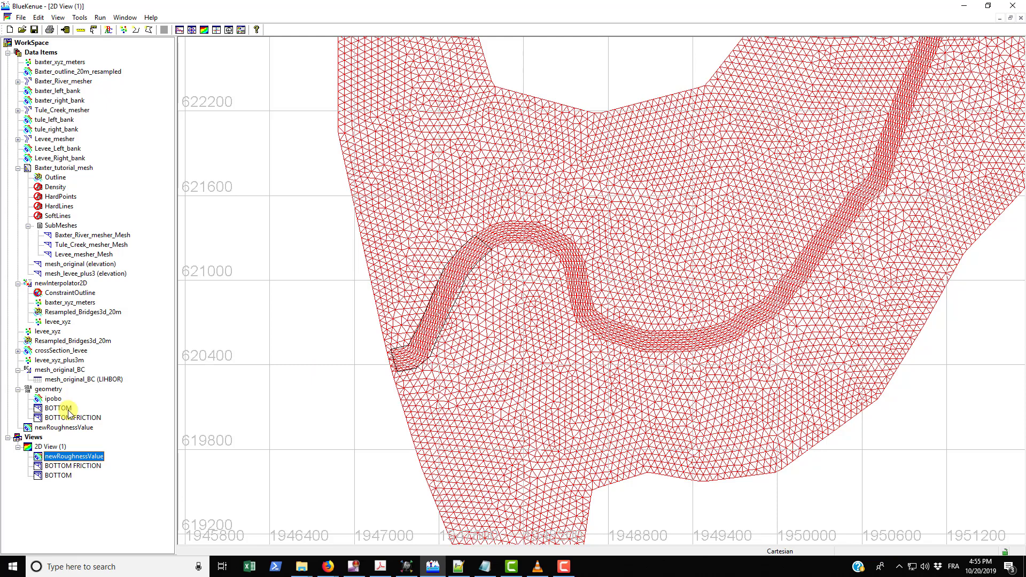
With BOTTOM FRICTION selected, use Tools > Map Object to map the newRoughnessValue polygon.
{"action": "left_click", "coordinate": [65, 416]}
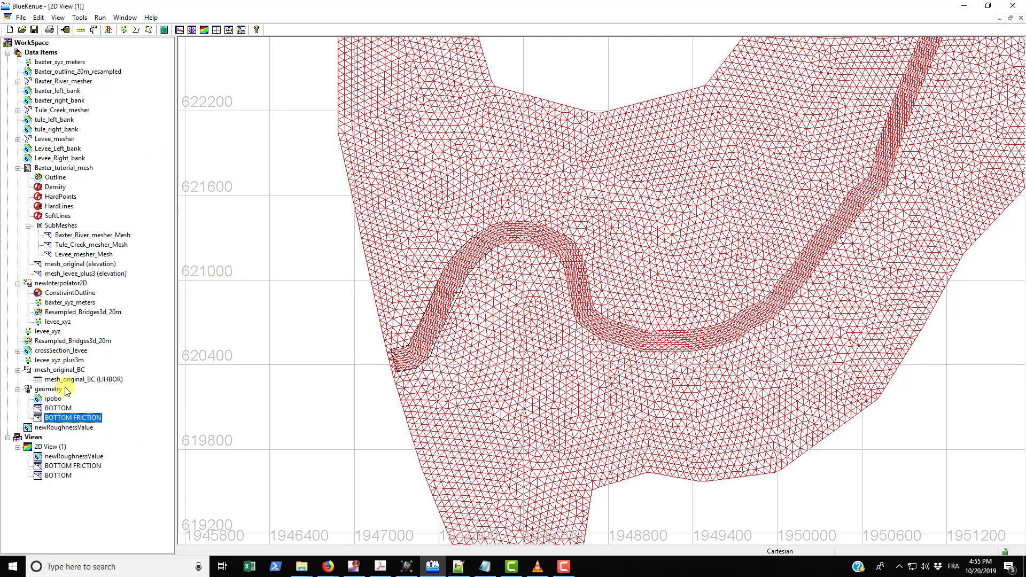
{"action": "left_click", "coordinate": [78, 18]}
{"action": "left_click", "coordinate": [95, 183]}
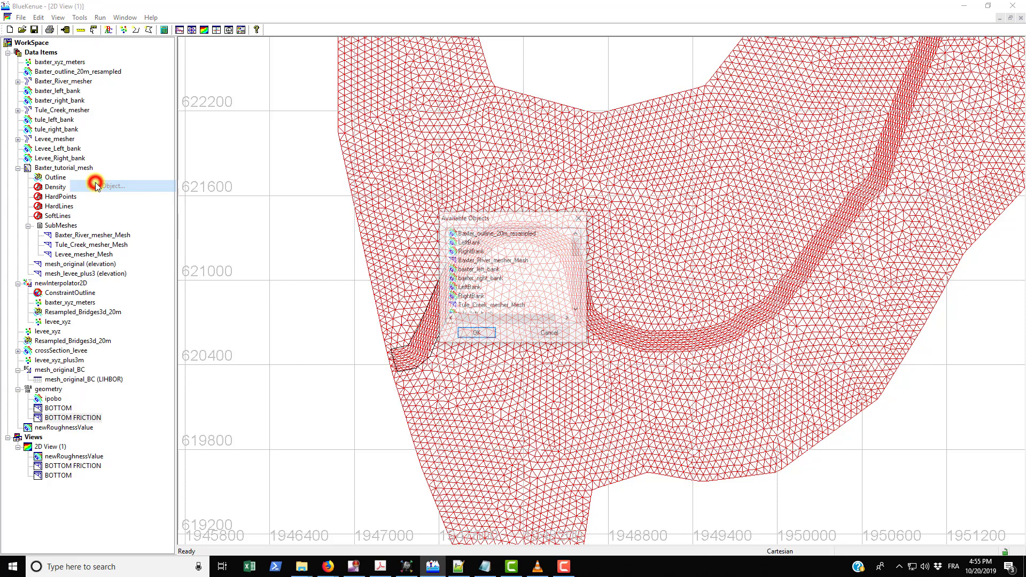
{"action": "left_click_drag", "start_coordinate": [577, 245], "coordinate": [576, 297]}
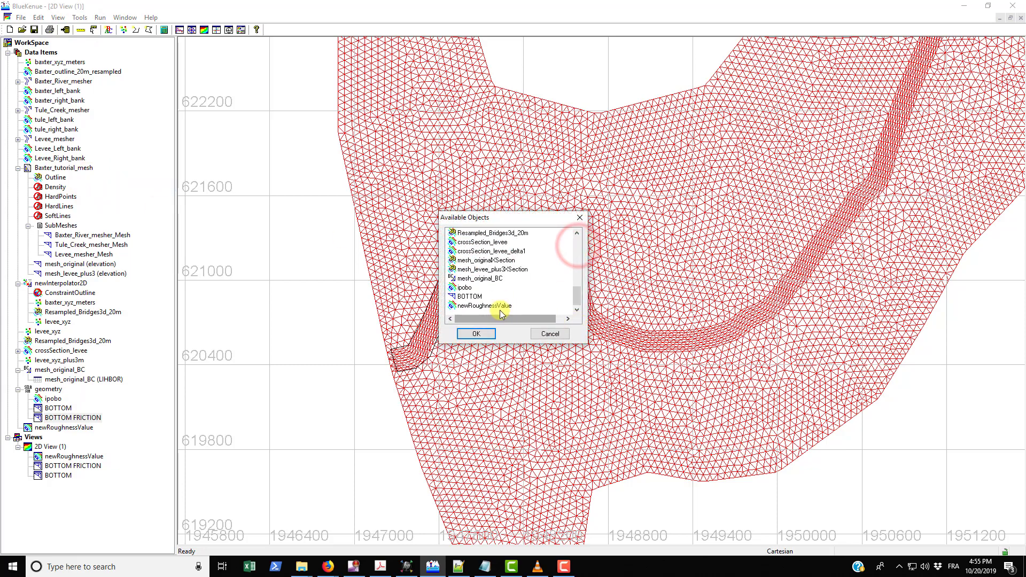
{"action": "left_click", "coordinate": [484, 306]}
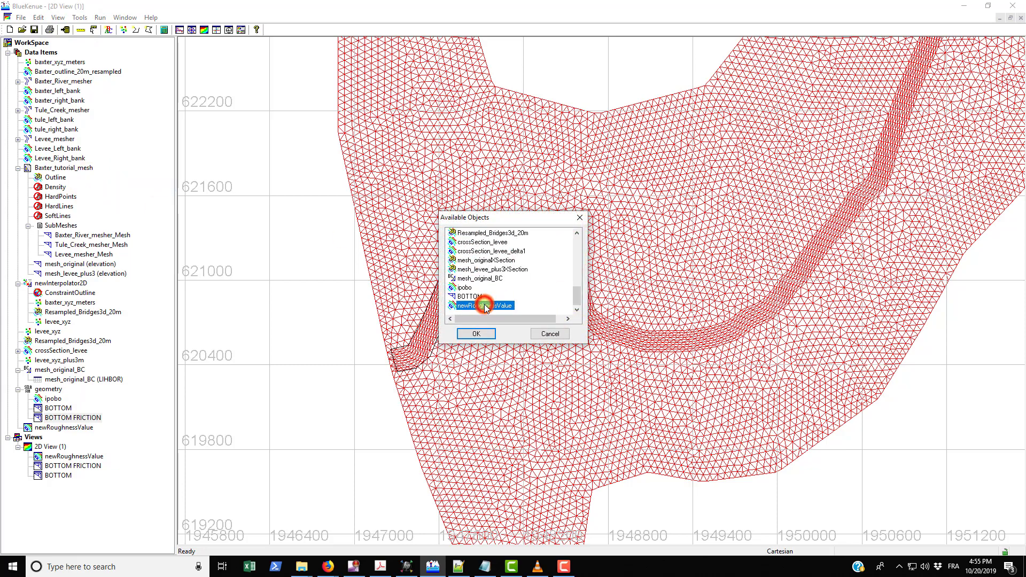
{"action": "left_click", "coordinate": [477, 334]}
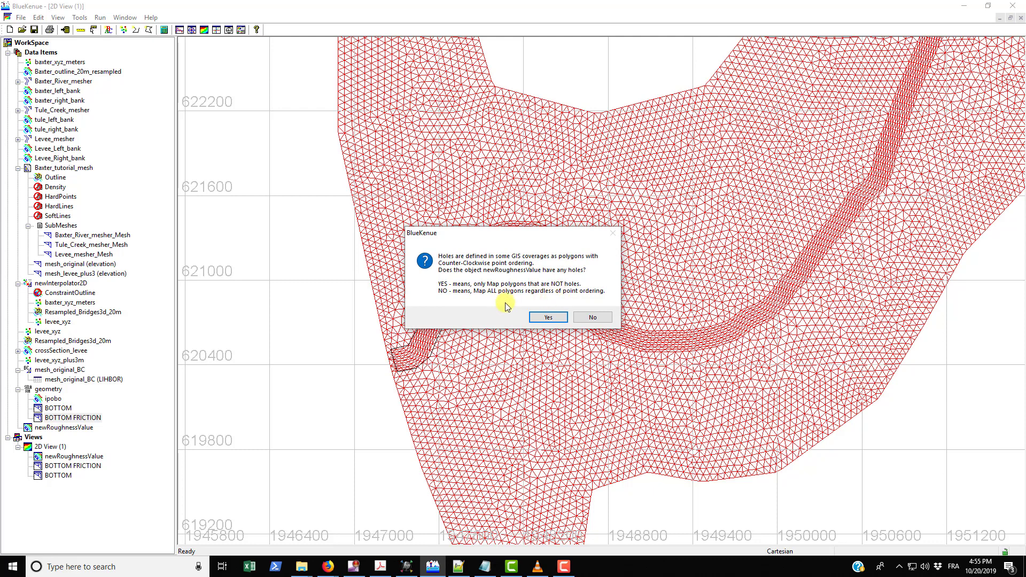
Map the polygon without holes, then confirm nodes read 0.035 inside the reach and 0.06 outside.
{"action": "left_click", "coordinate": [586, 320]}
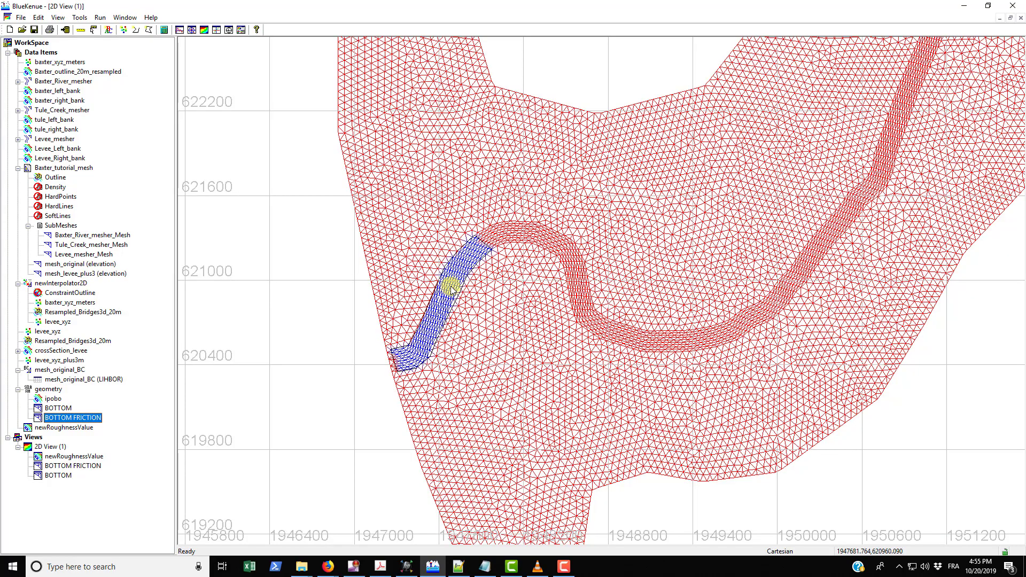
{"action": "scroll", "coordinate": [449, 296], "scroll_direction": "up", "scroll_amount": 2}
{"action": "scroll", "coordinate": [449, 299], "scroll_direction": "up", "scroll_amount": 3}
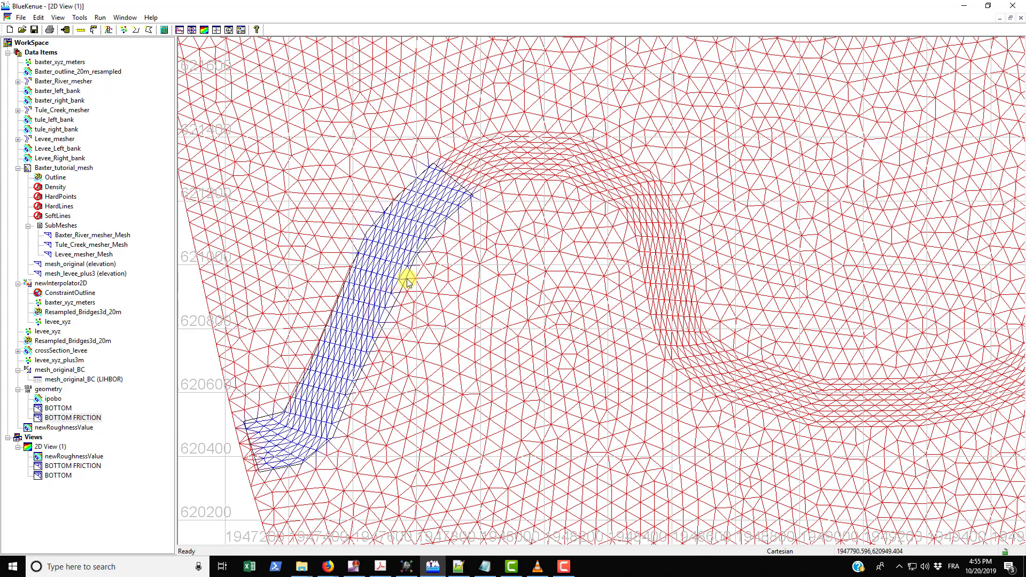
{"action": "scroll", "coordinate": [418, 300], "scroll_direction": "up", "scroll_amount": 2}
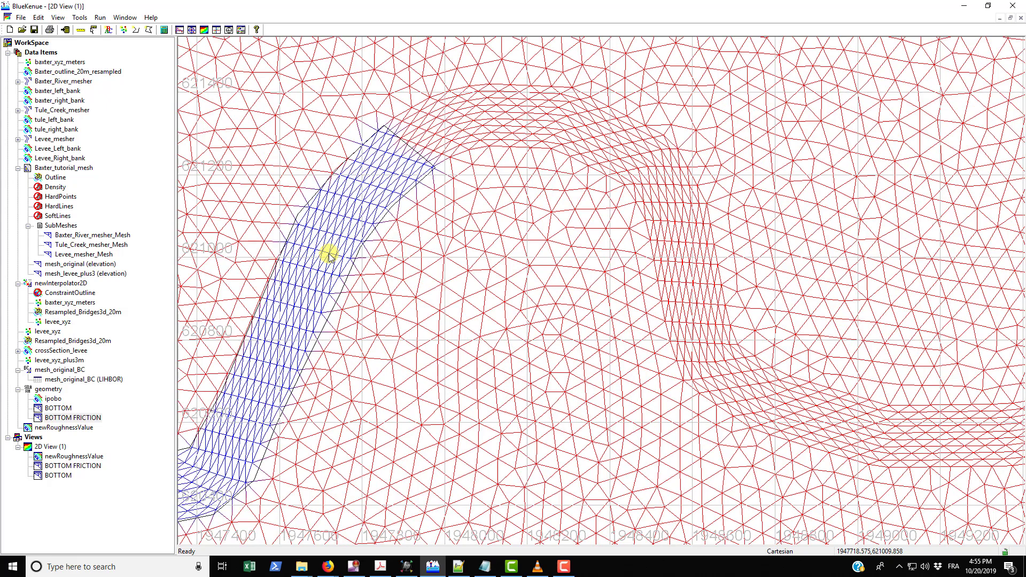
{"action": "left_click", "coordinate": [328, 254]}
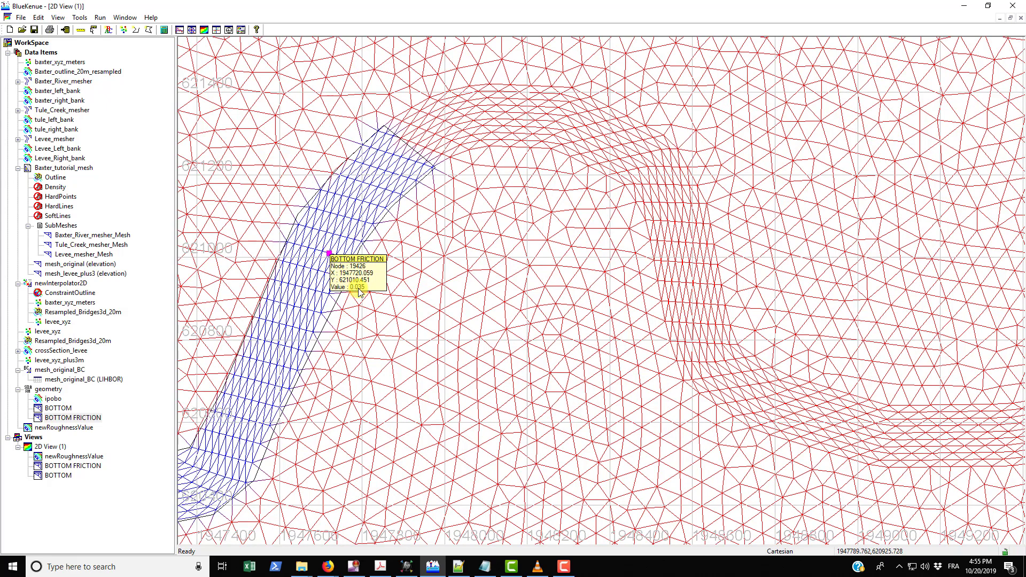
{"action": "left_click", "coordinate": [417, 299]}
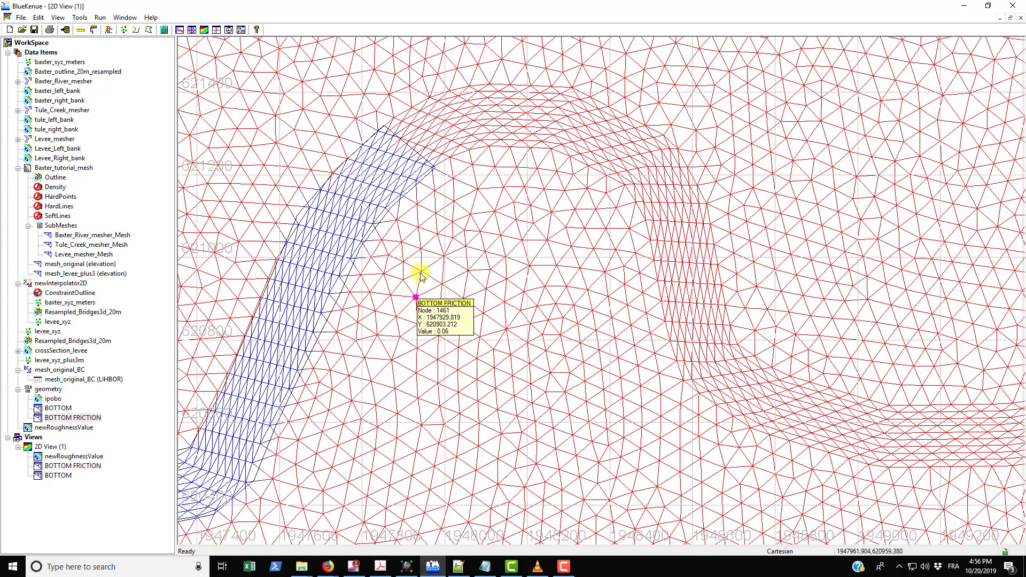
{"action": "scroll", "coordinate": [417, 292], "scroll_direction": "down", "scroll_amount": 5}
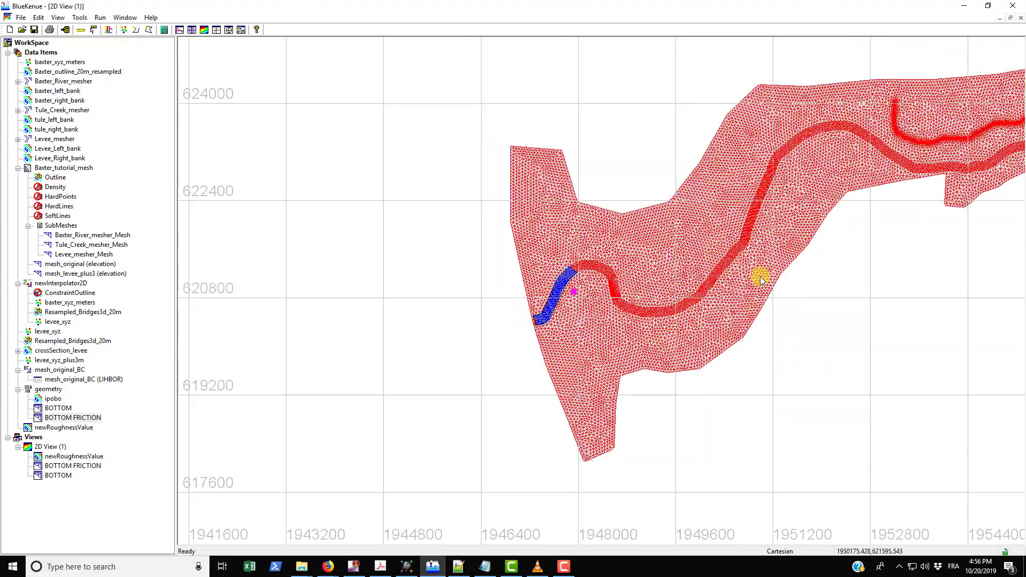
{"action": "left_click_drag", "start_coordinate": [788, 275], "coordinate": [615, 345]}
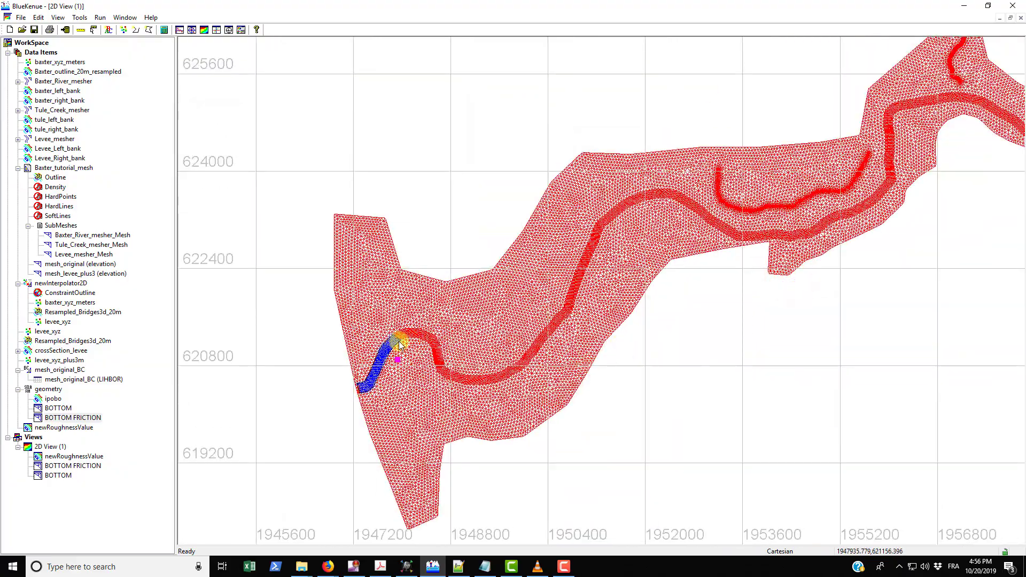
{"action": "scroll", "coordinate": [398, 393], "scroll_direction": "up", "scroll_amount": 3}
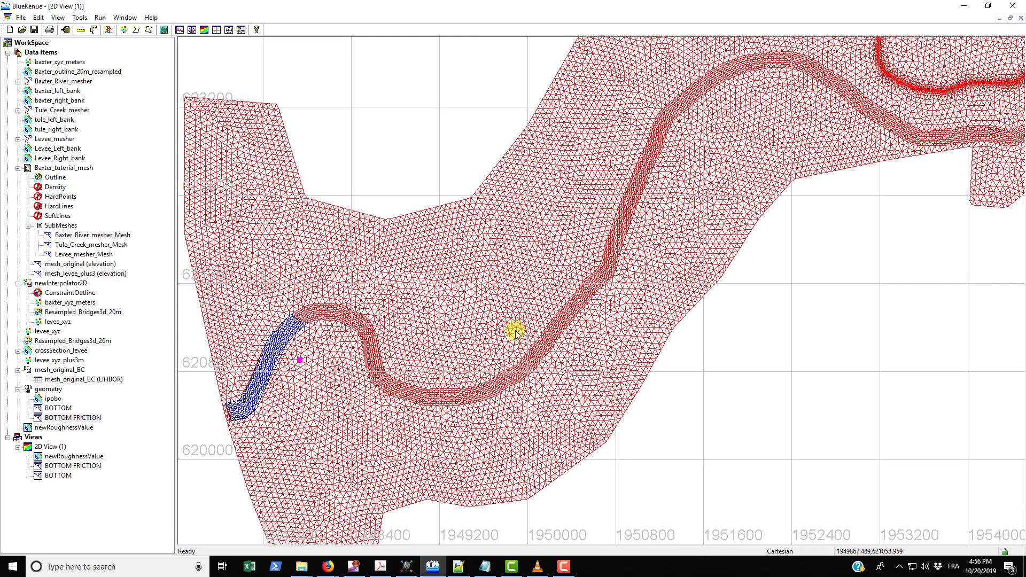
{"action": "left_click_drag", "start_coordinate": [628, 275], "coordinate": [480, 376]}
{"action": "left_click_drag", "start_coordinate": [651, 241], "coordinate": [534, 294]}
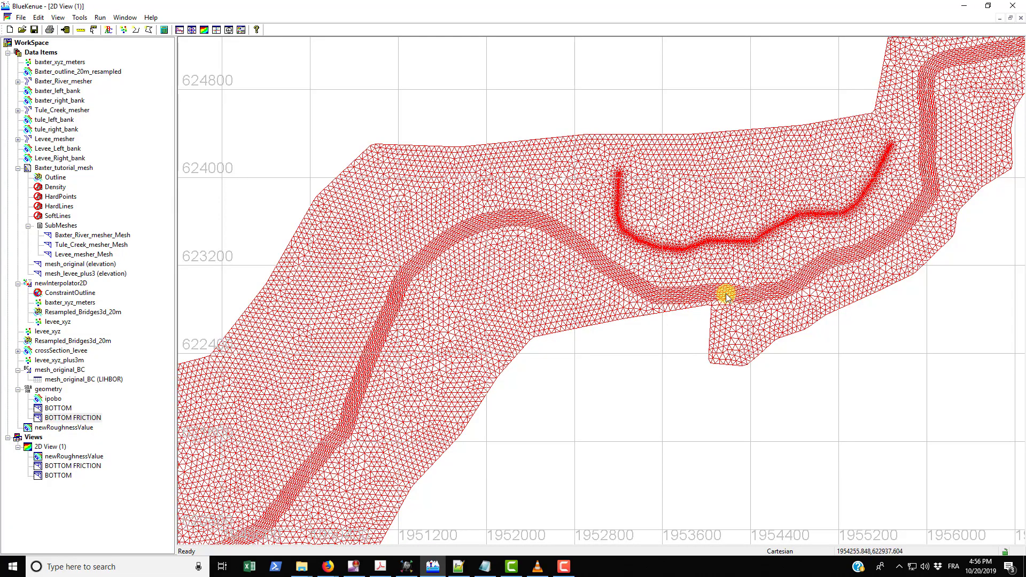
{"action": "left_click_drag", "start_coordinate": [728, 290], "coordinate": [555, 322]}
{"action": "left_click_drag", "start_coordinate": [671, 188], "coordinate": [783, 201]}
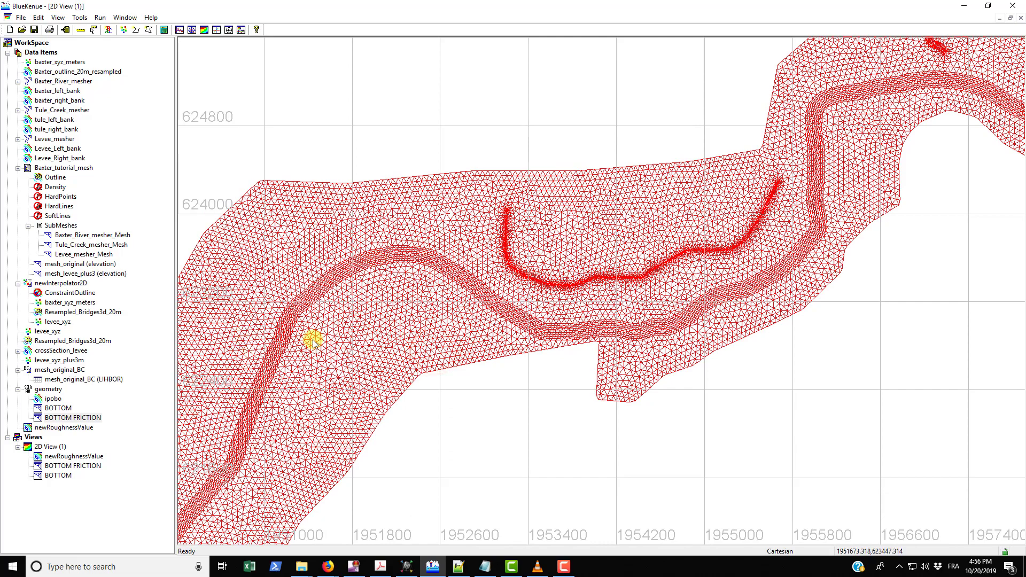
{"action": "scroll", "coordinate": [691, 298], "scroll_direction": "down", "scroll_amount": 3}
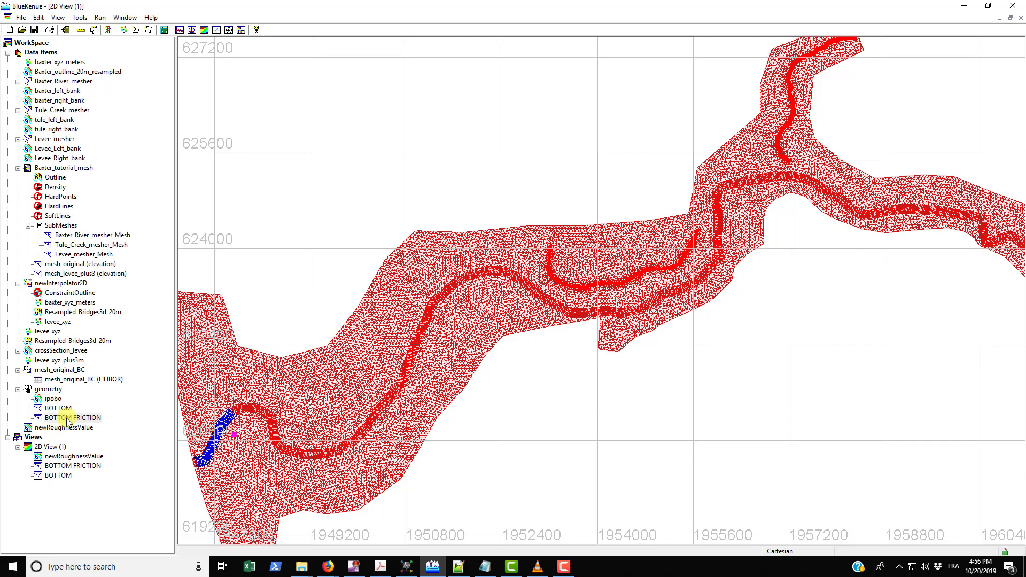
{"action": "left_click_drag", "start_coordinate": [329, 426], "coordinate": [424, 367]}
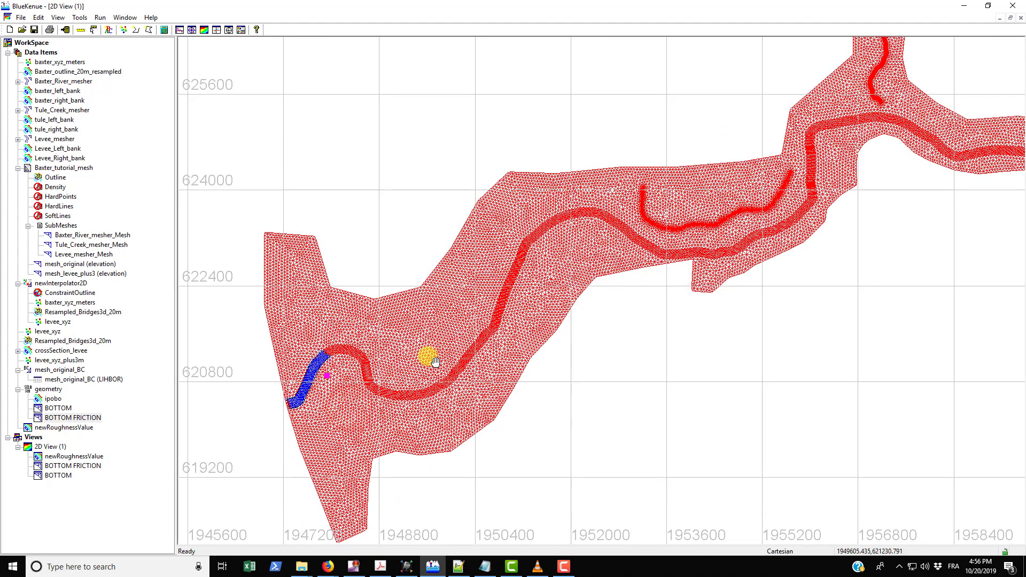